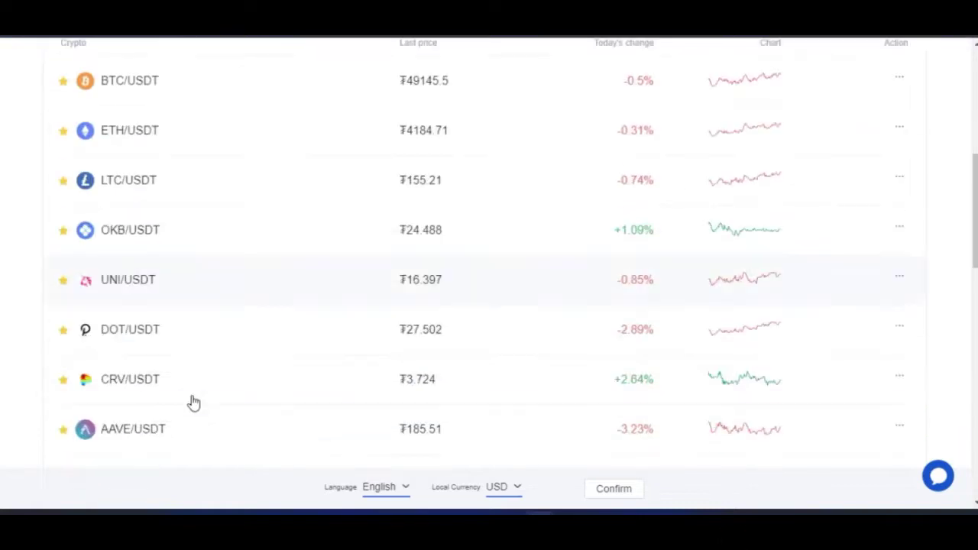
Look over the account overview, then show the Trade menu with Convert, Basic trading and Margin trading.
scroll(191, 400, up, 5)
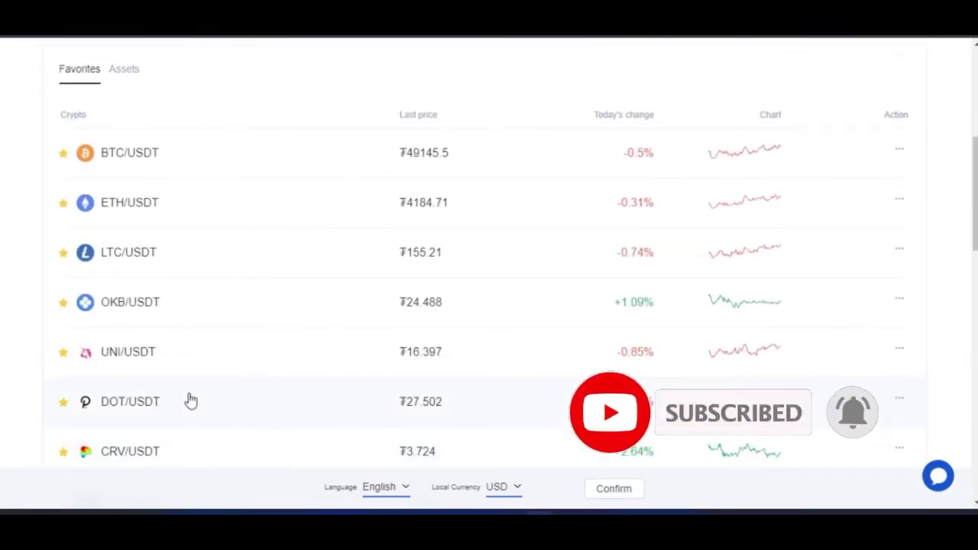
scroll(191, 401, up, 5)
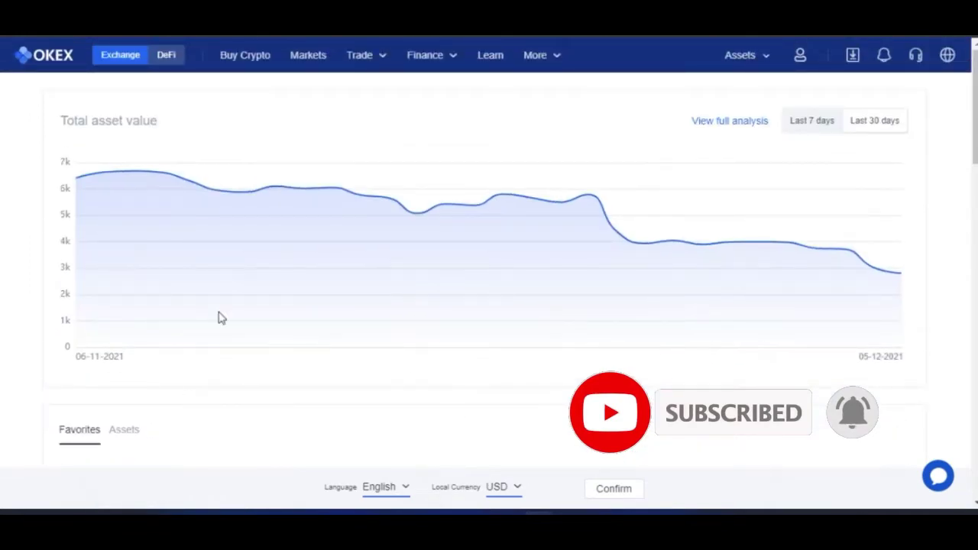
mouse_move(374, 63)
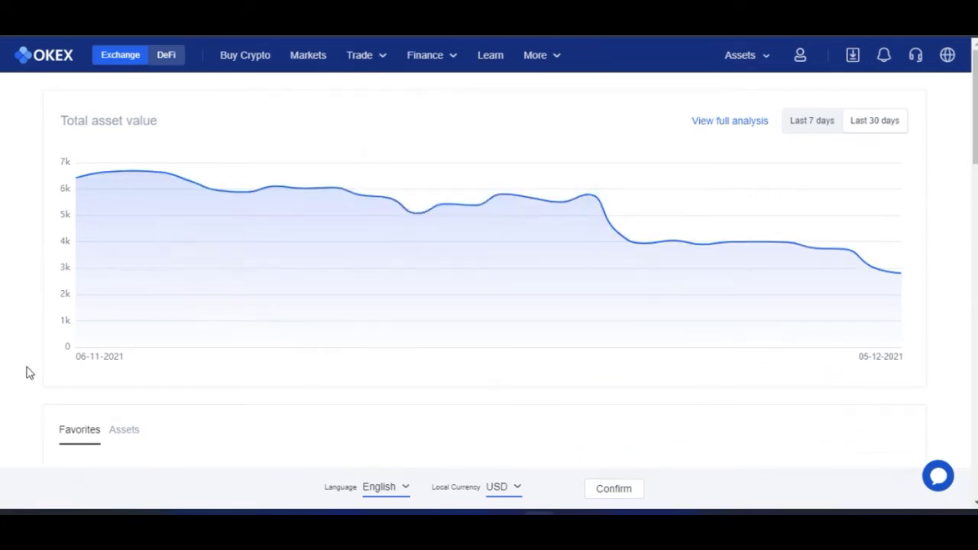
scroll(46, 352, down, 2)
scroll(63, 306, down, 2)
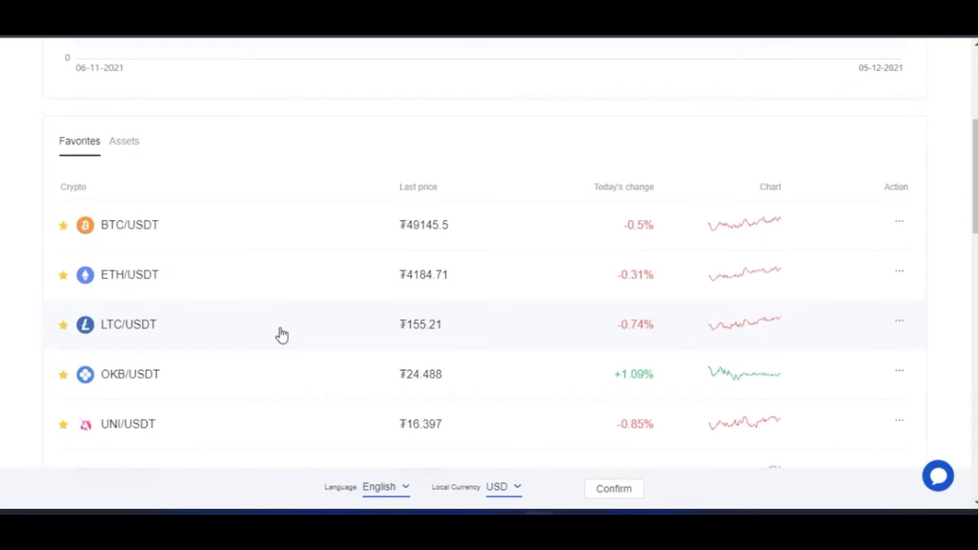
scroll(279, 338, up, 4)
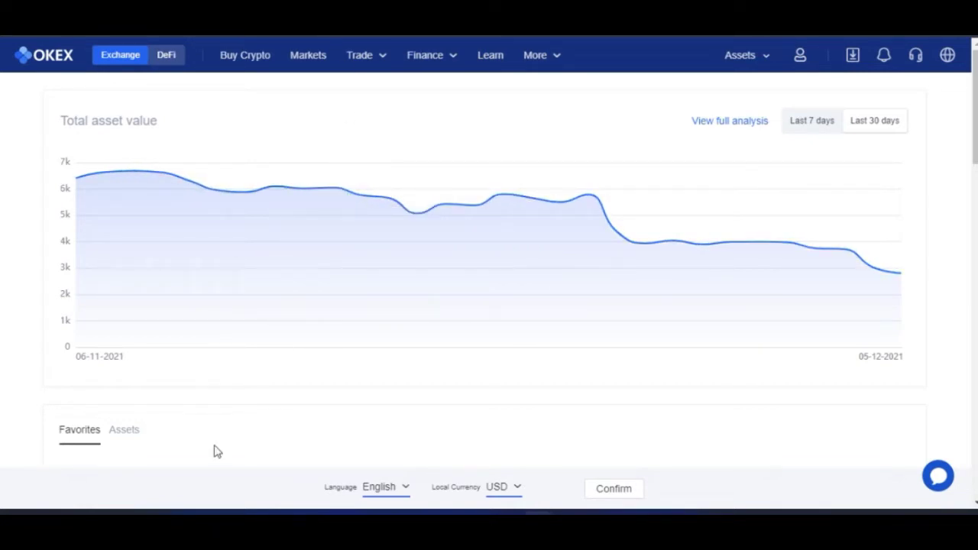
scroll(214, 451, down, 4)
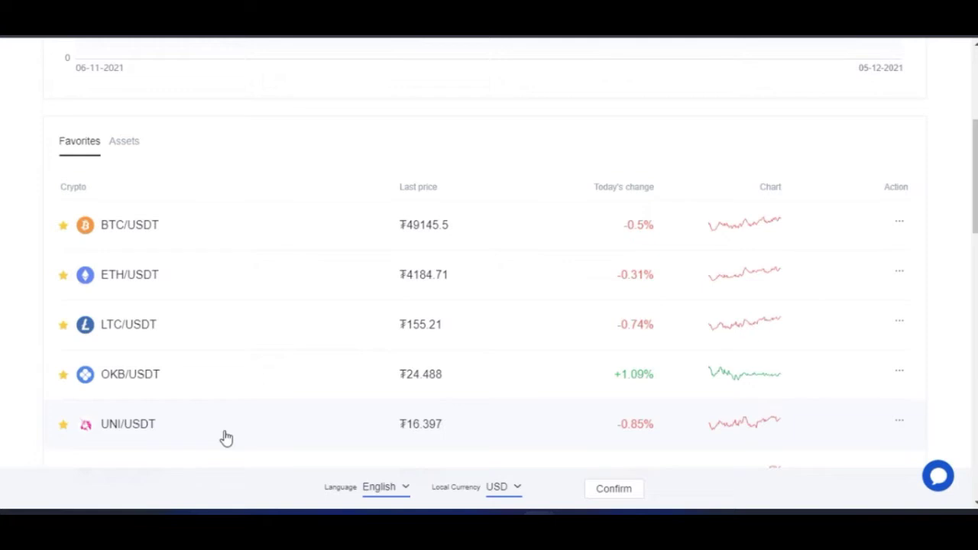
scroll(219, 437, up, 4)
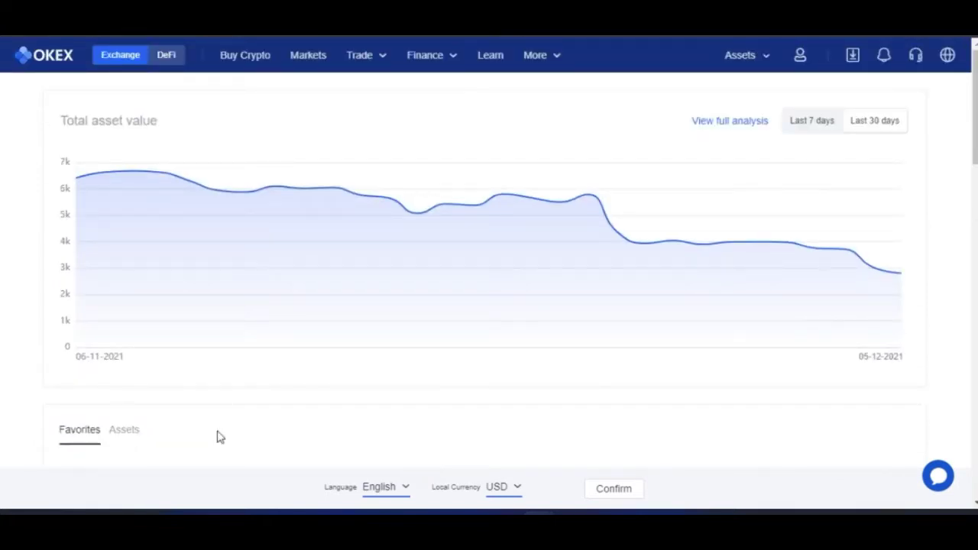
mouse_move(352, 61)
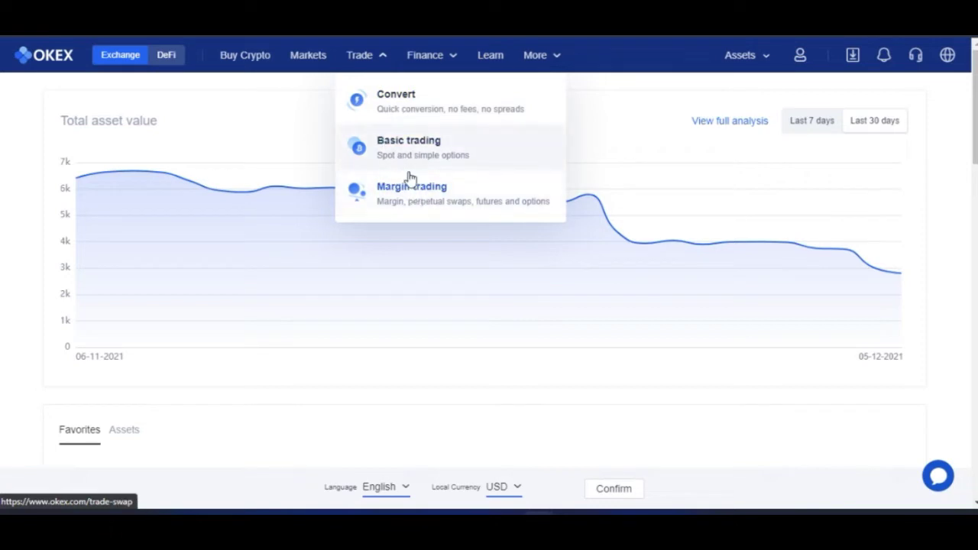
Go to Convert and review the USDT-to-BTC form with 1.0832 USDT available.
click(400, 106)
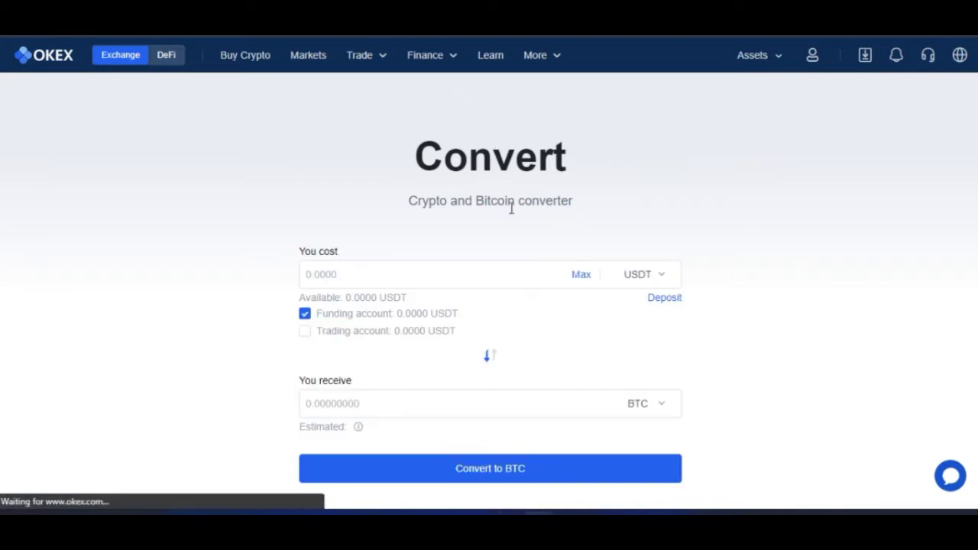
scroll(355, 263, down, 3)
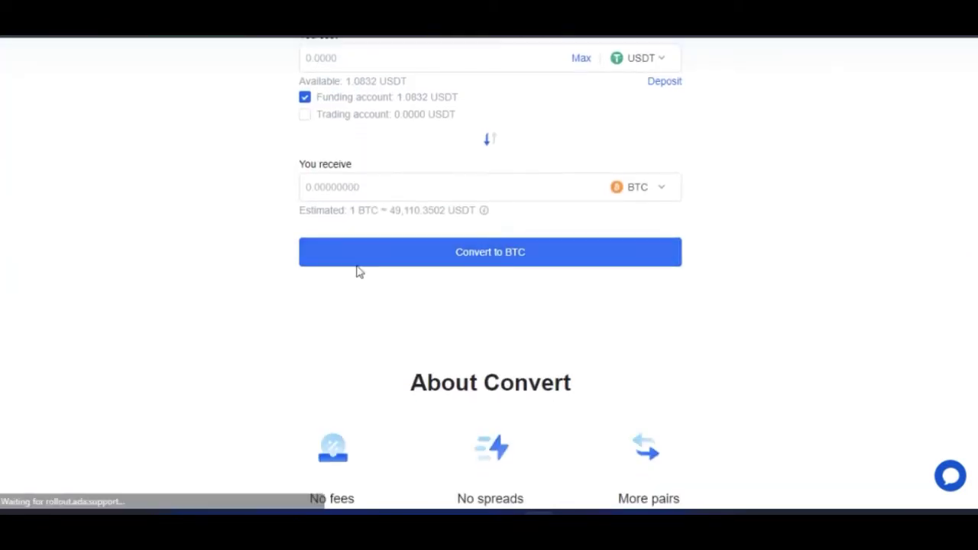
scroll(358, 273, down, 2)
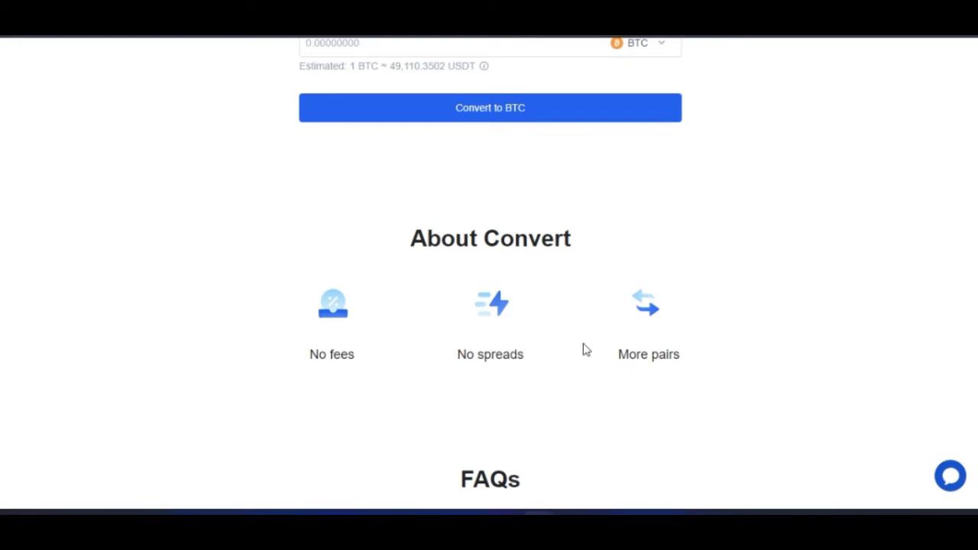
scroll(568, 356, up, 2)
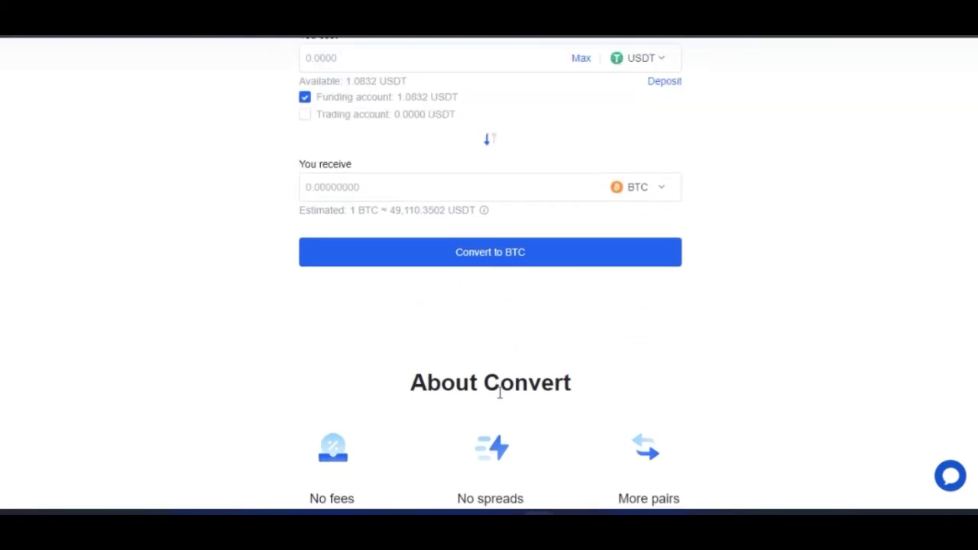
scroll(720, 267, up, 2)
scroll(720, 266, down, 1)
scroll(720, 266, up, 1)
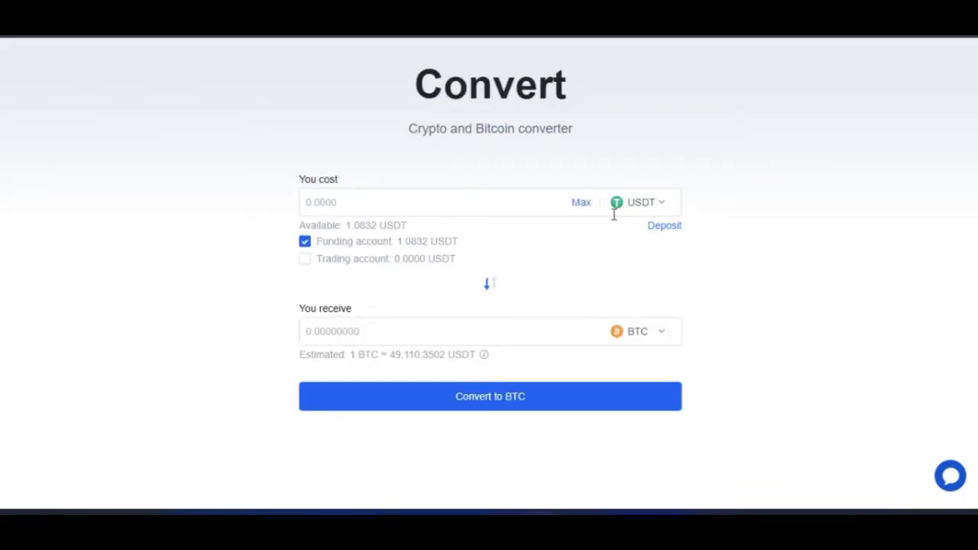
drag(687, 205, 618, 209)
click(695, 209)
Search 'ok' and set OKB as the coin to spend, showing 5.3305 OKB available.
click(662, 205)
scroll(644, 350, down, 5)
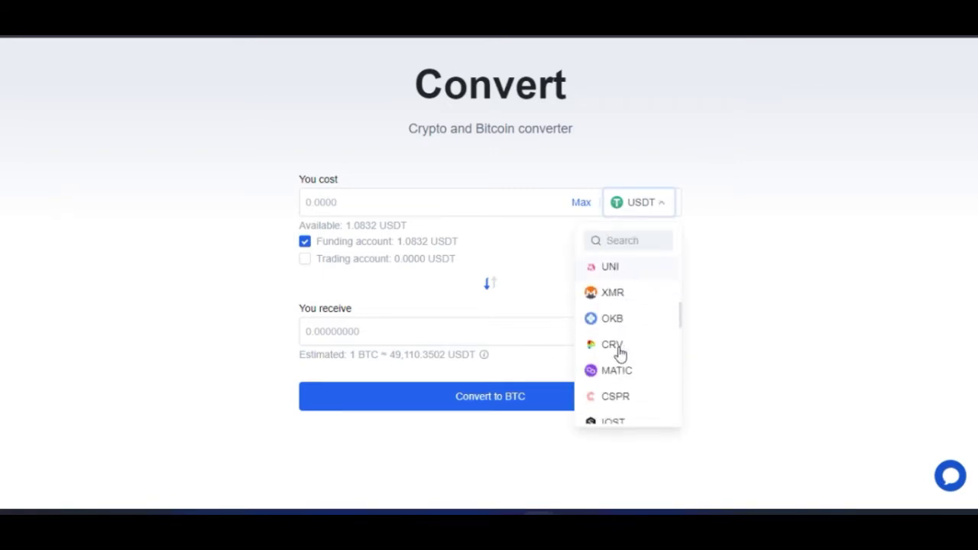
text(ok)
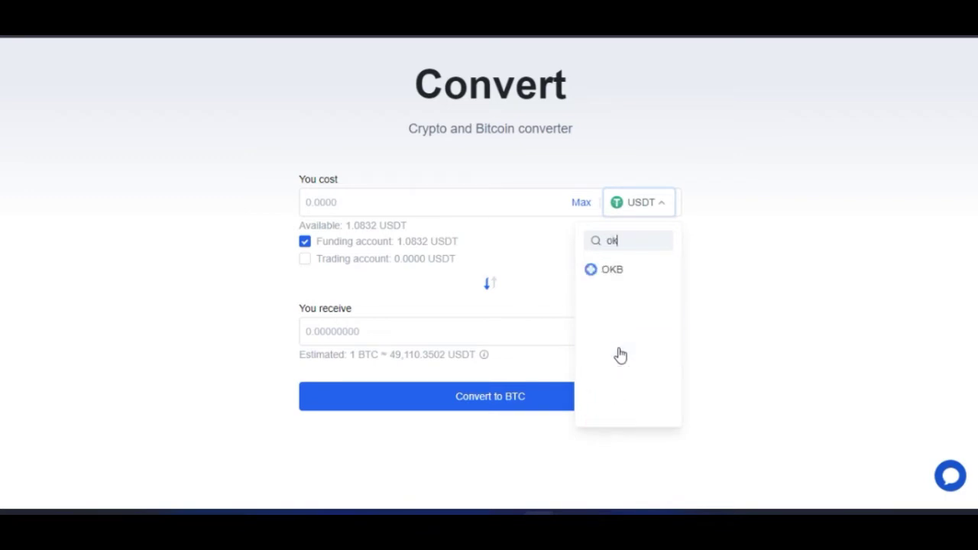
click(620, 272)
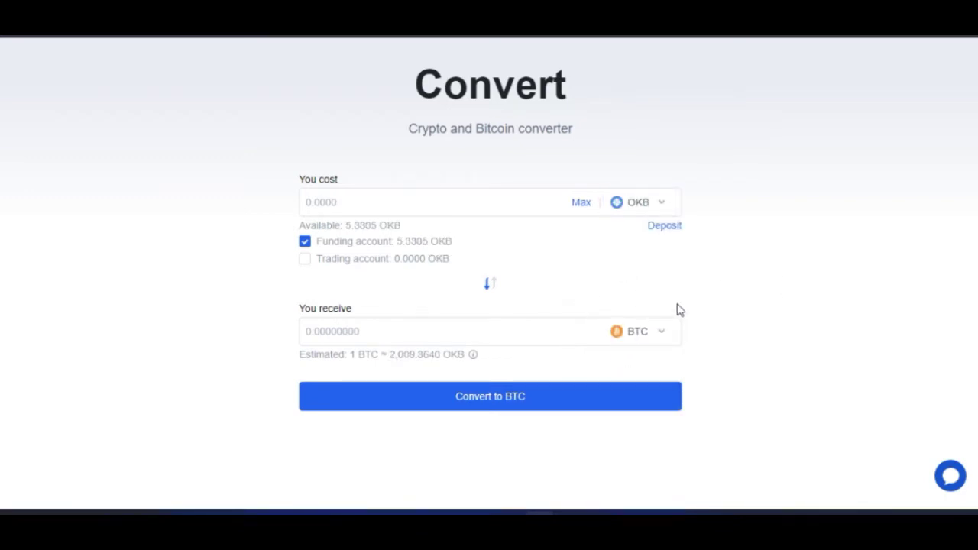
scroll(672, 302, down, 1)
Browse the receive coin list and close it, keeping BTC as the target.
click(666, 263)
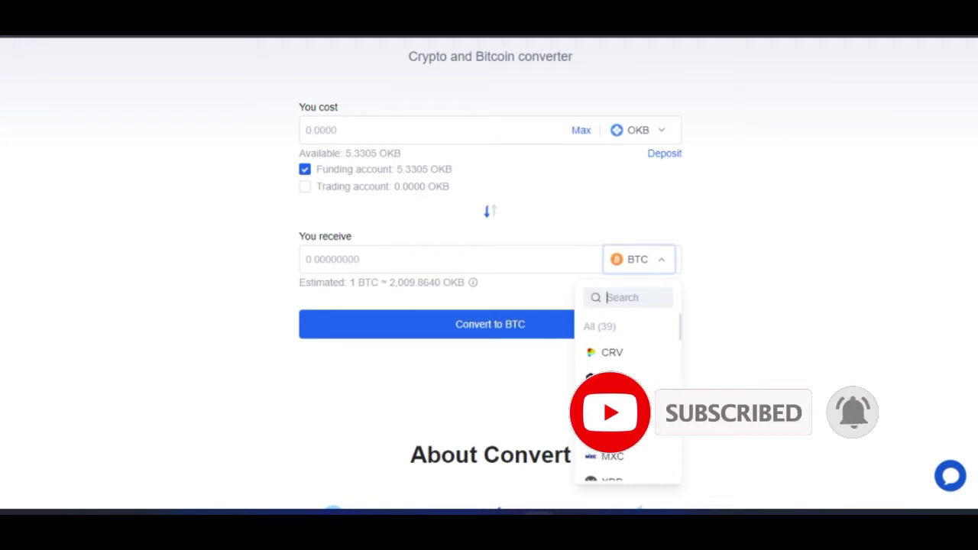
scroll(644, 400, down, 5)
scroll(644, 401, down, 8)
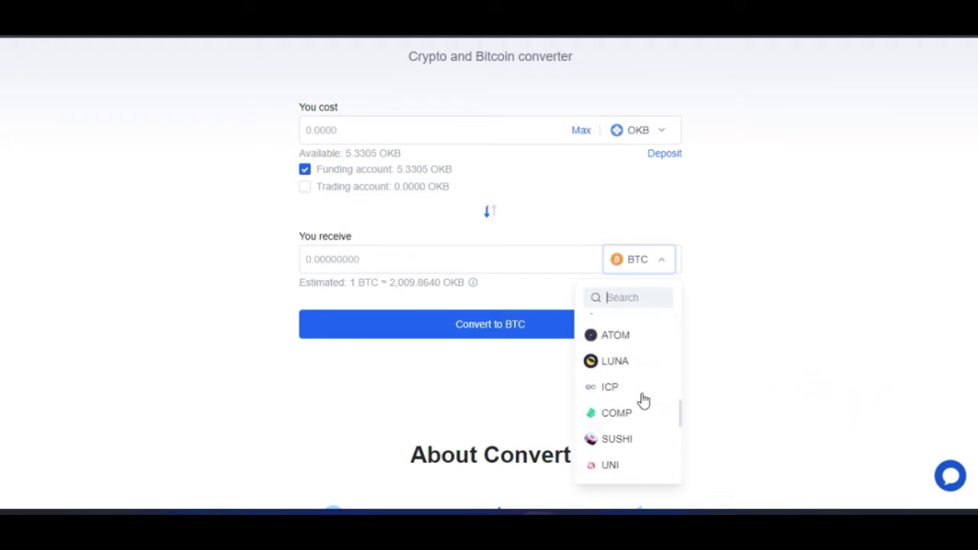
scroll(639, 409, down, 2)
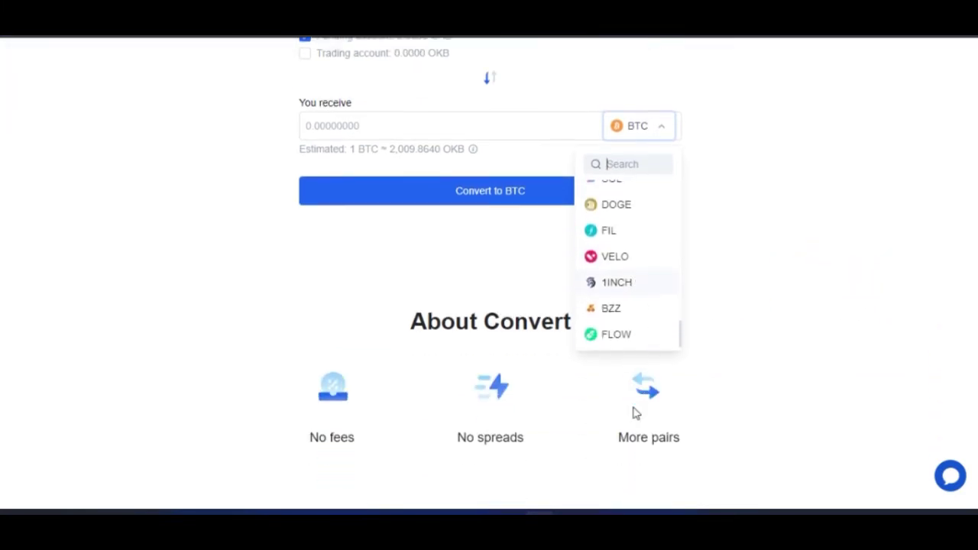
scroll(616, 298, up, 5)
scroll(615, 299, up, 7)
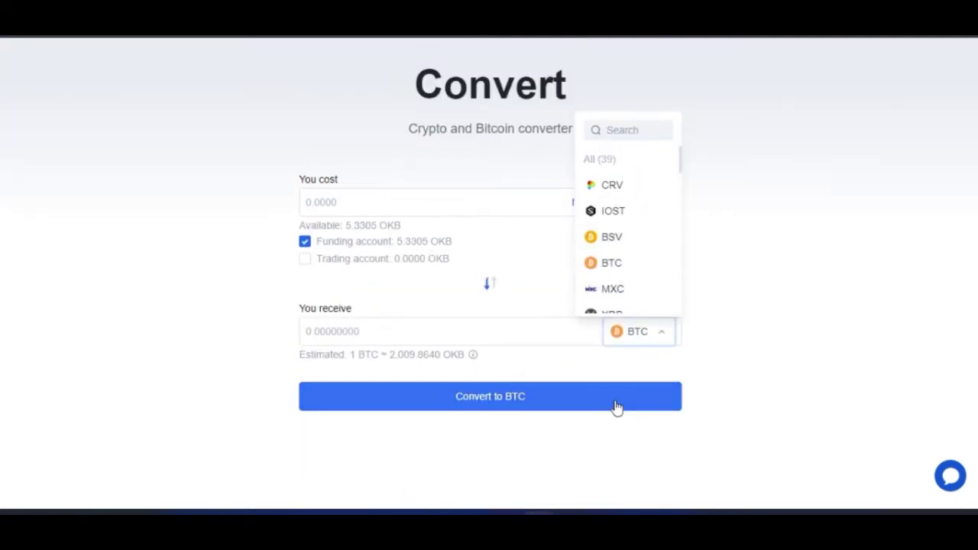
click(793, 328)
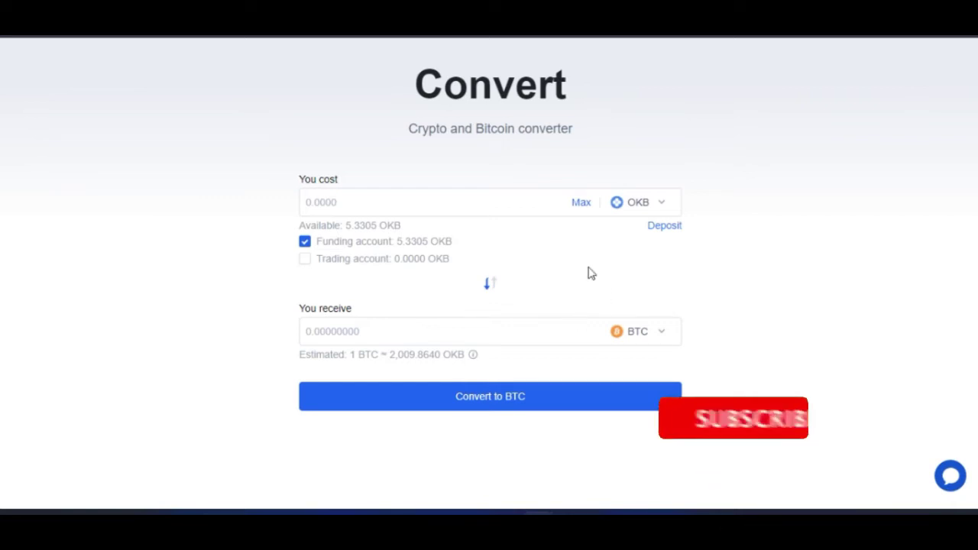
Include the Trading account balance and fill in the maximum 5.3304 OKB to spend.
click(309, 261)
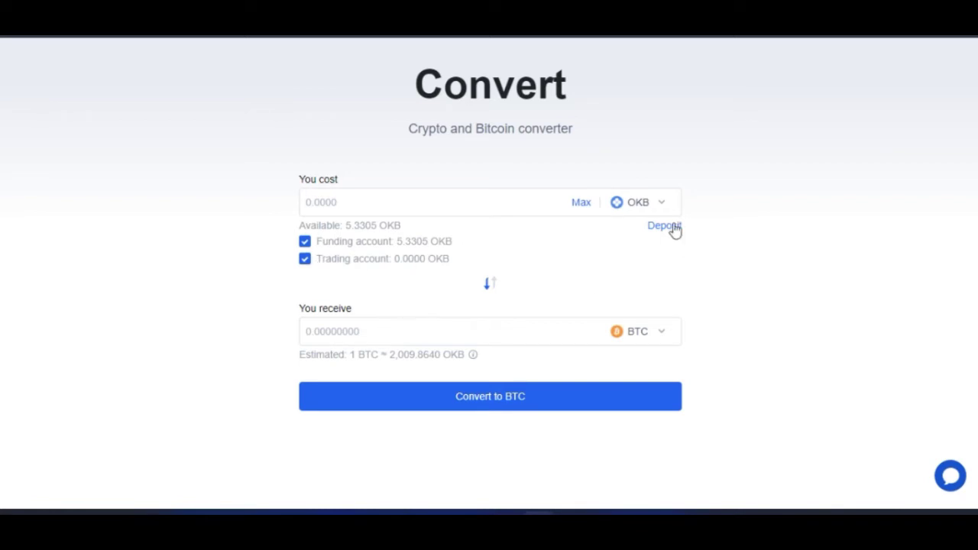
click(582, 203)
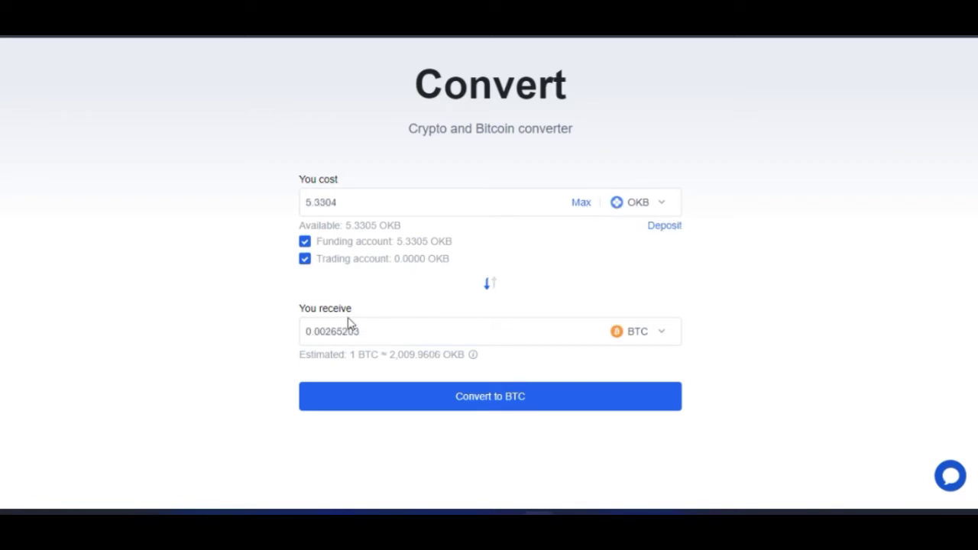
Highlight the estimated 0.00265203 BTC receive amount, then clear the highlight.
drag(390, 334, 304, 325)
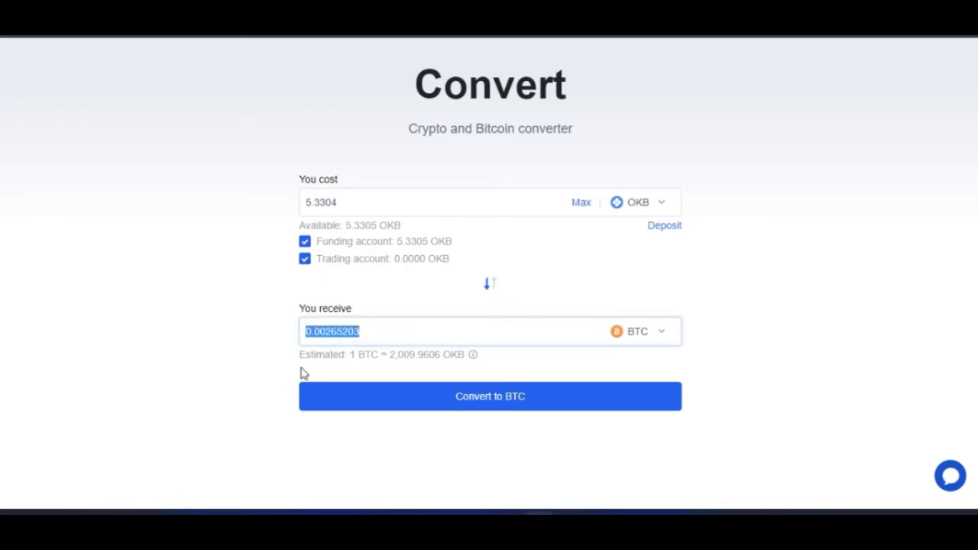
click(224, 350)
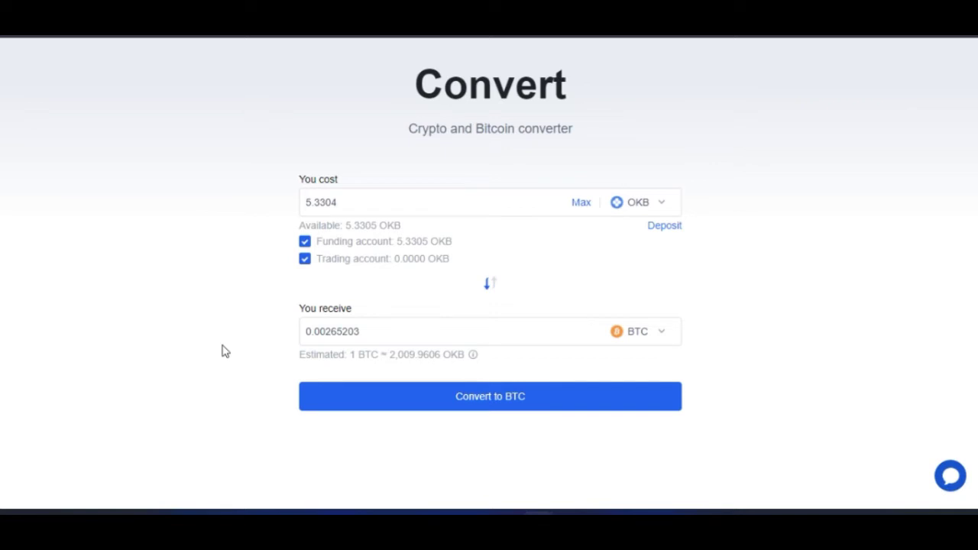
scroll(405, 256, up, 2)
Switch to the BTC/USDT Basic trading page with its order book and chart.
mouse_move(371, 58)
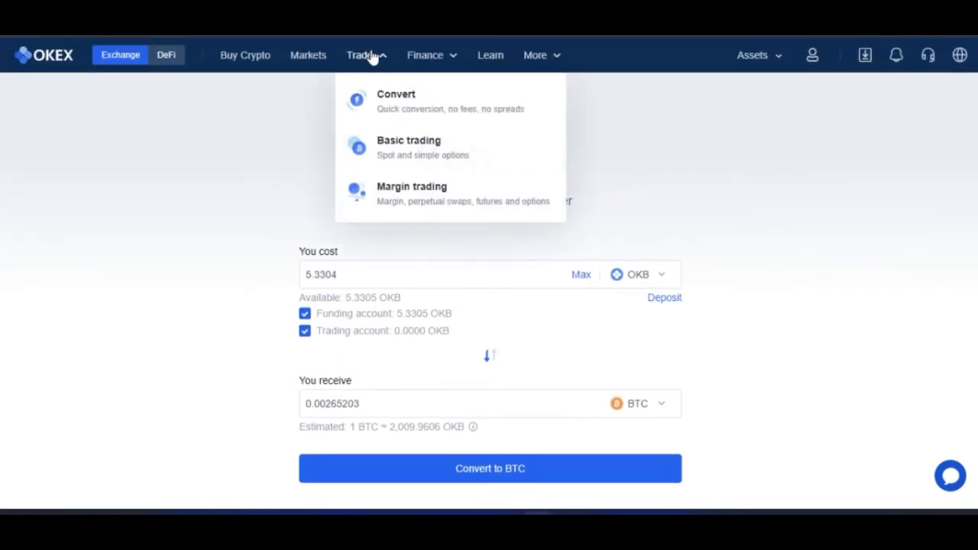
click(403, 153)
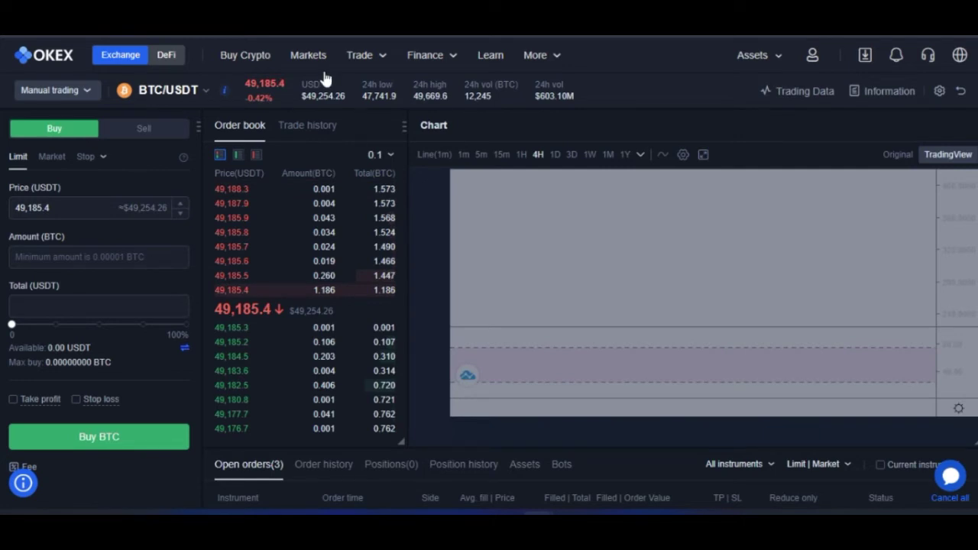
mouse_move(373, 57)
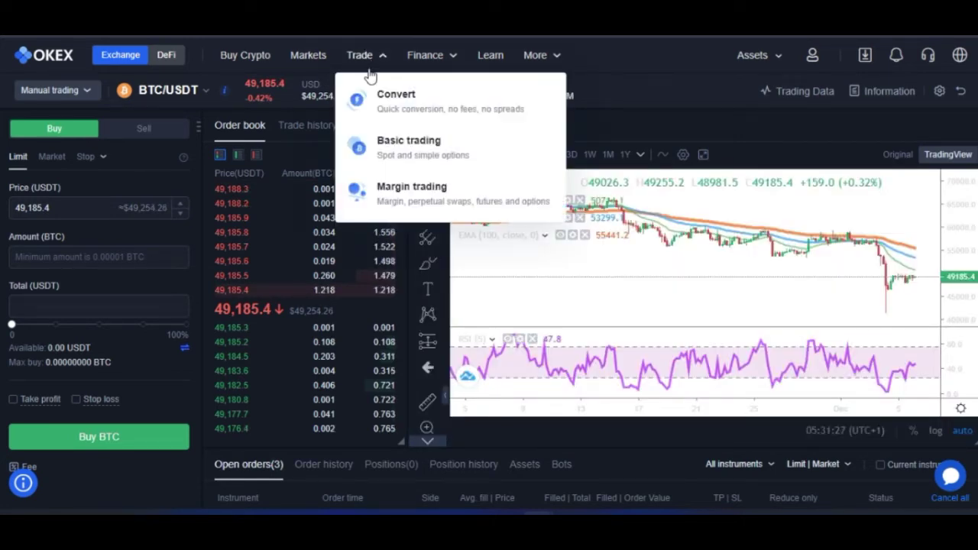
Return to Convert and spend USDT instead of OKB, with 1.0832 USDT available.
click(392, 100)
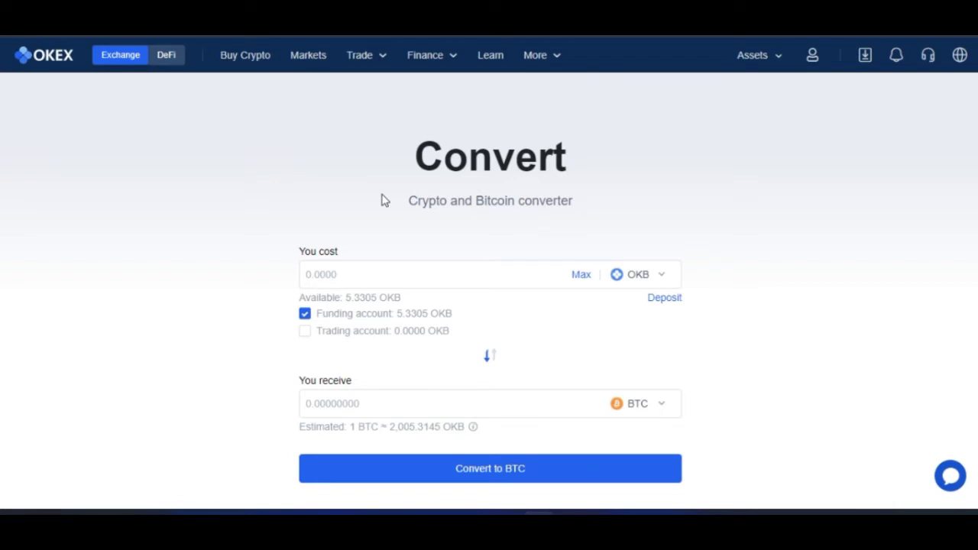
click(662, 279)
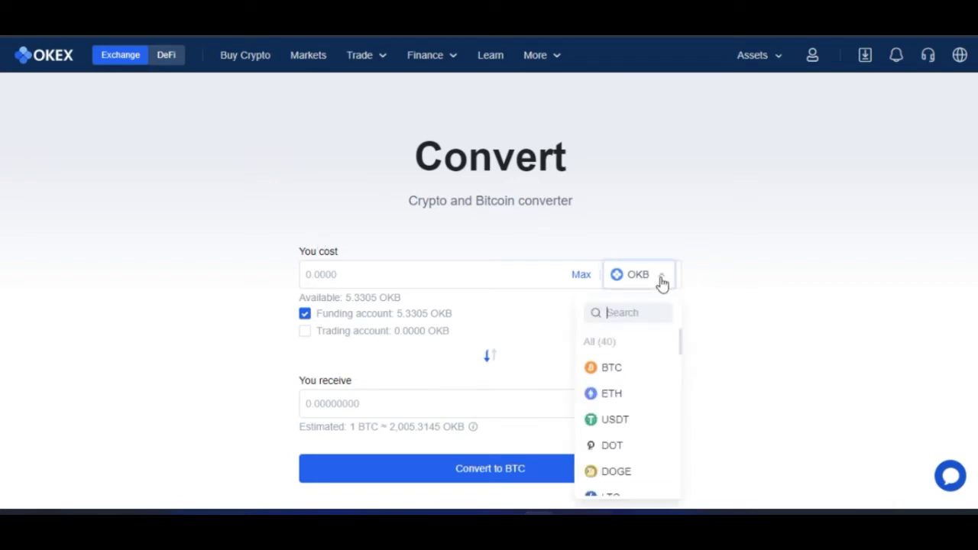
click(615, 419)
scroll(223, 313, down, 1)
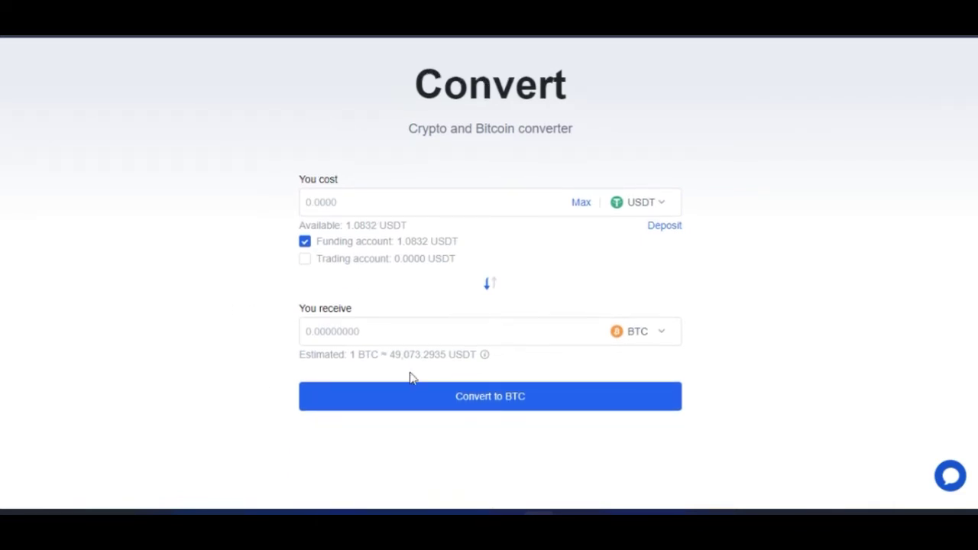
click(660, 336)
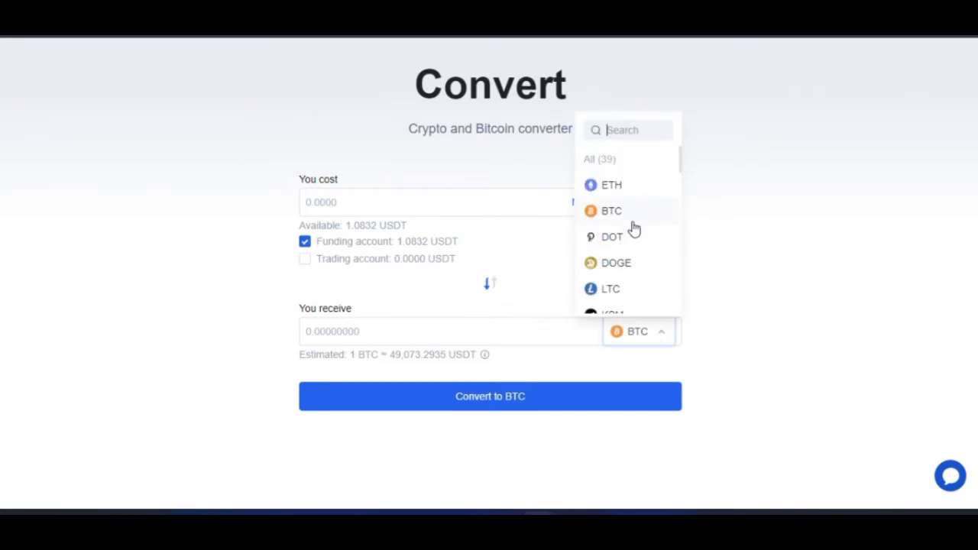
Search 'cr' to receive CRV and draw on both Funding and Trading accounts.
text(cr)
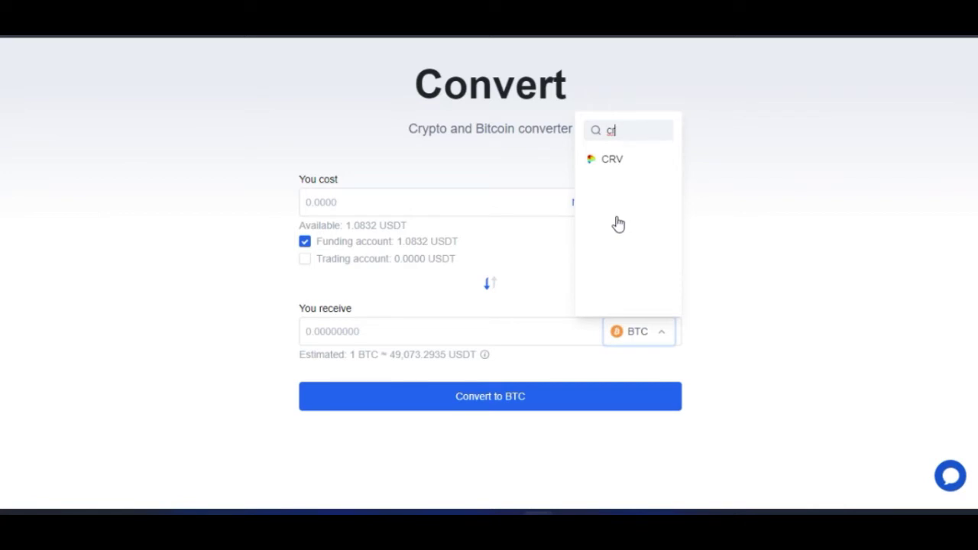
click(616, 158)
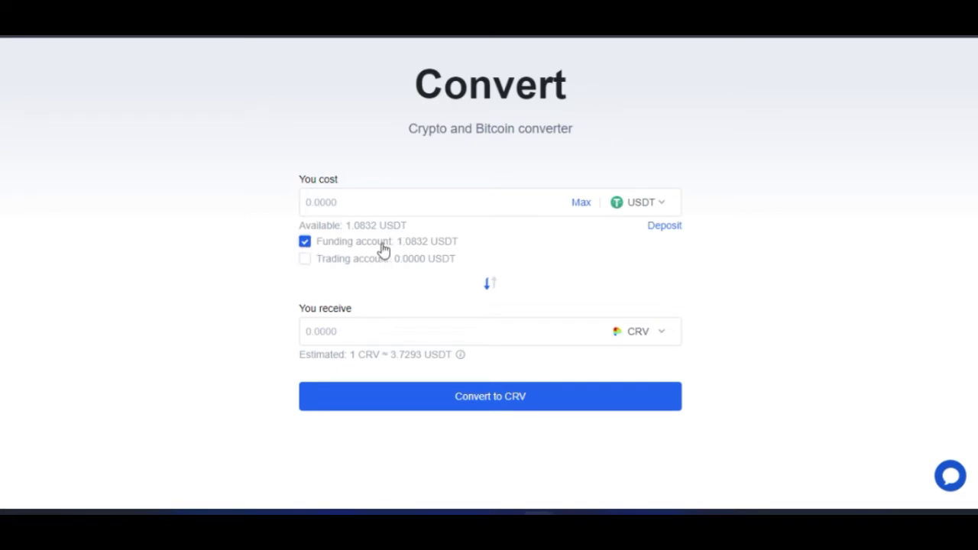
click(306, 259)
scroll(364, 326, down, 1)
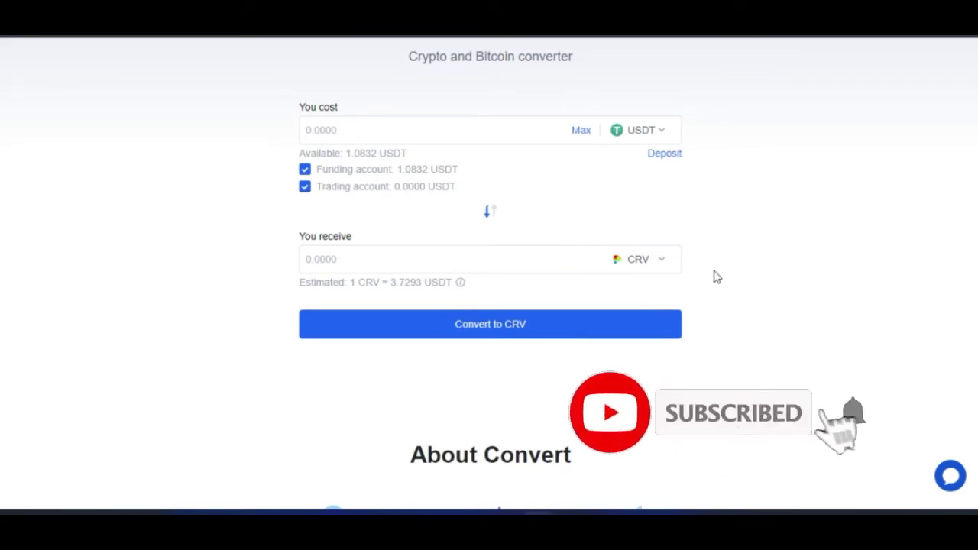
click(672, 263)
Clear the search and receive LTC instead of CRV, at 1 LTC ≈ 157.5921 USDT.
key(BackSpace)
key(BackSpace)
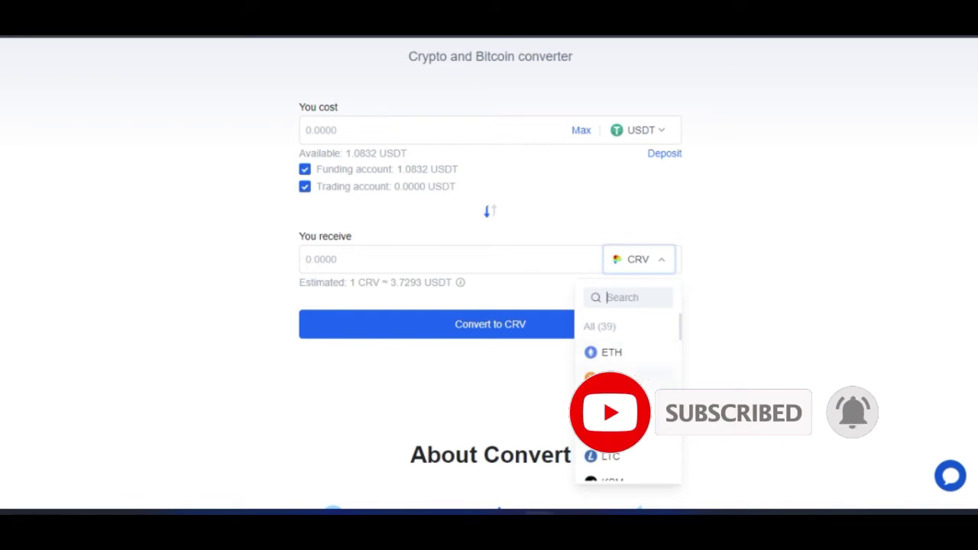
scroll(635, 399, down, 3)
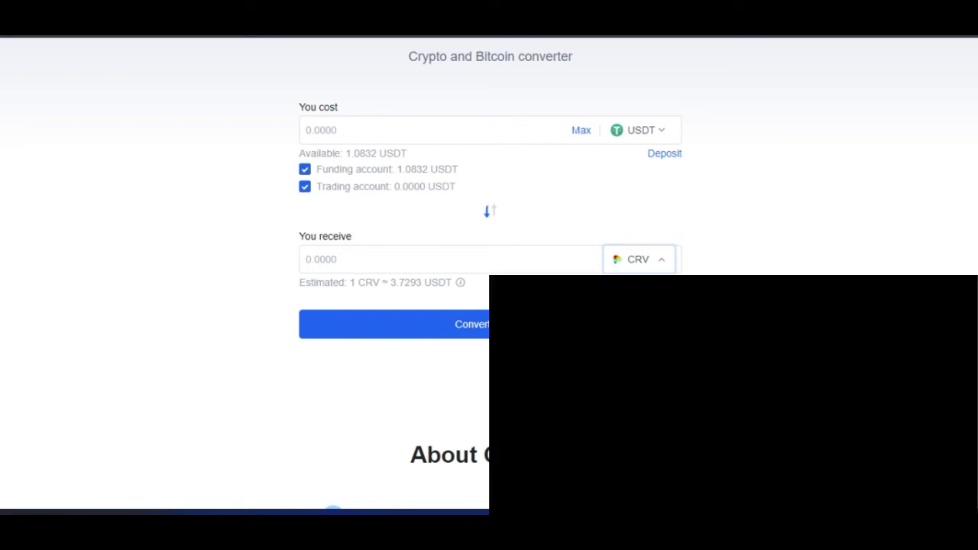
click(614, 384)
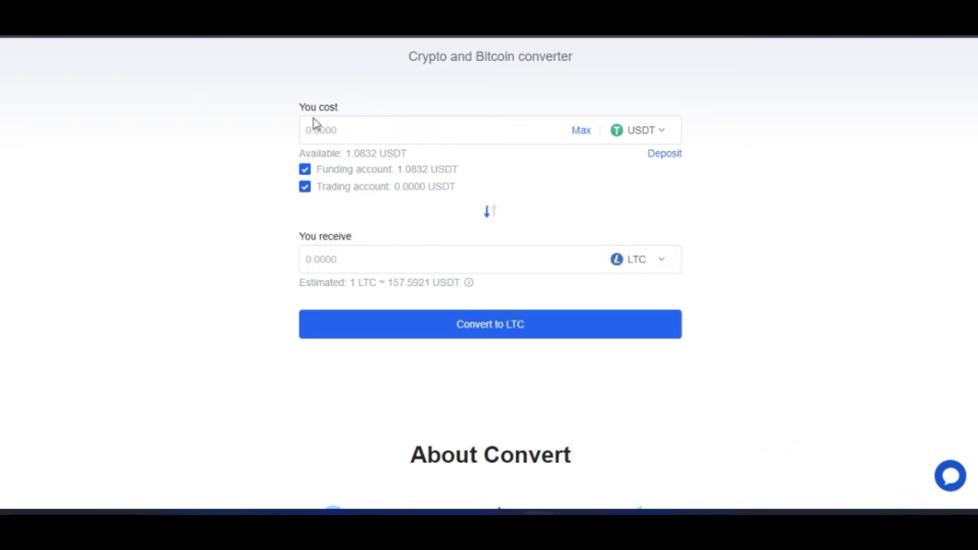
Look through the receive coin list and close it without changing LTC.
click(664, 262)
scroll(634, 378, down, 5)
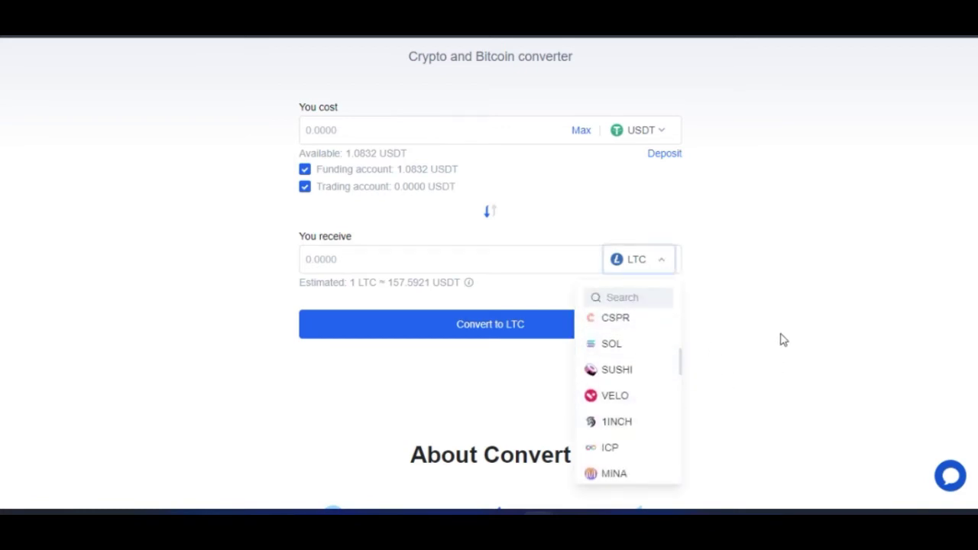
click(733, 290)
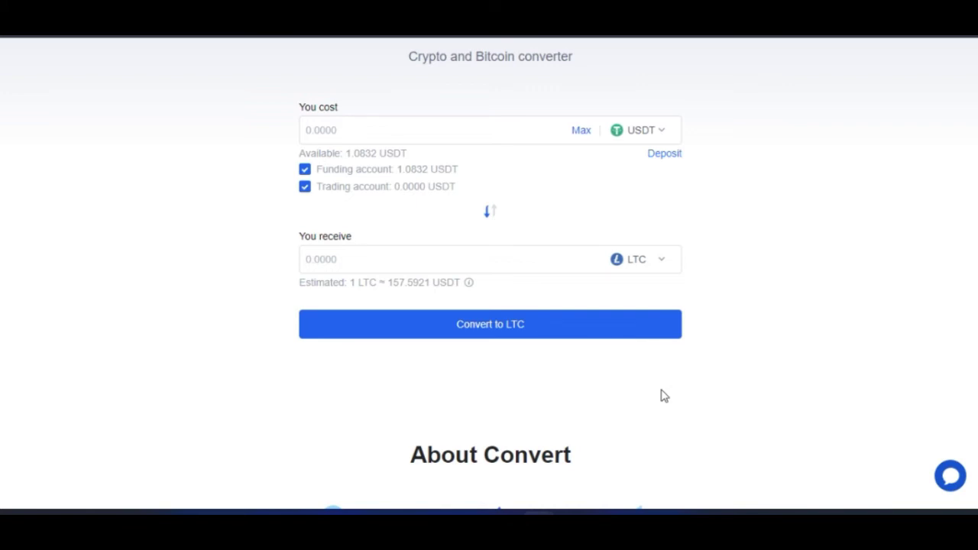
scroll(754, 374, up, 1)
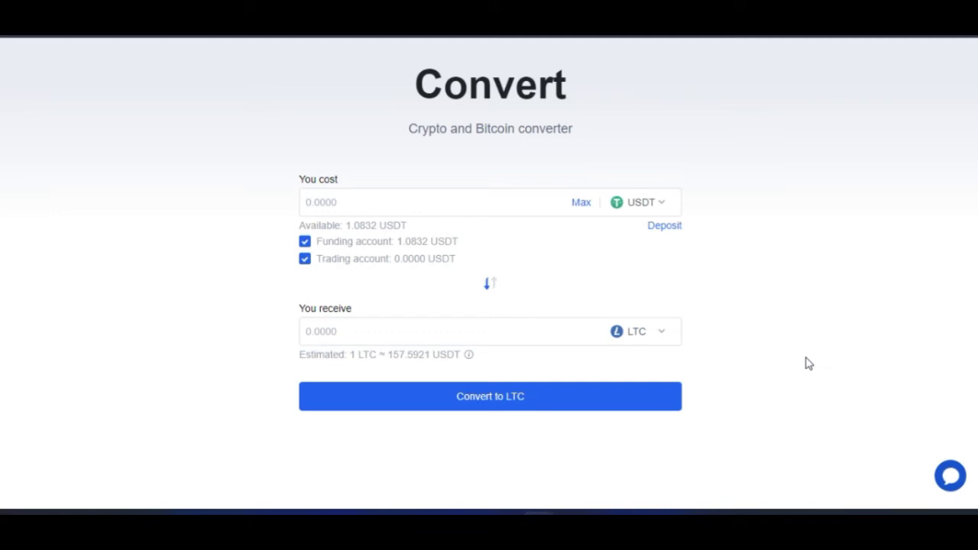
scroll(774, 338, up, 2)
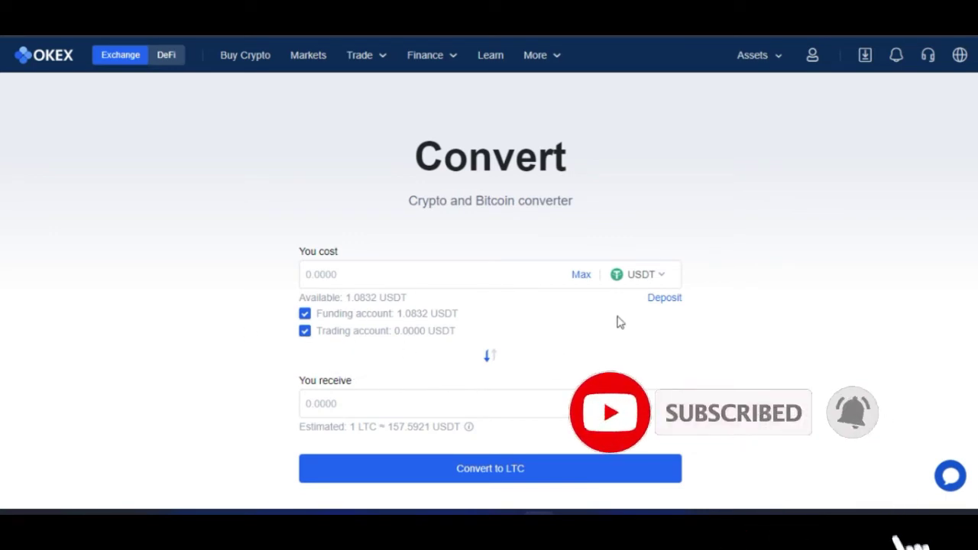
click(661, 274)
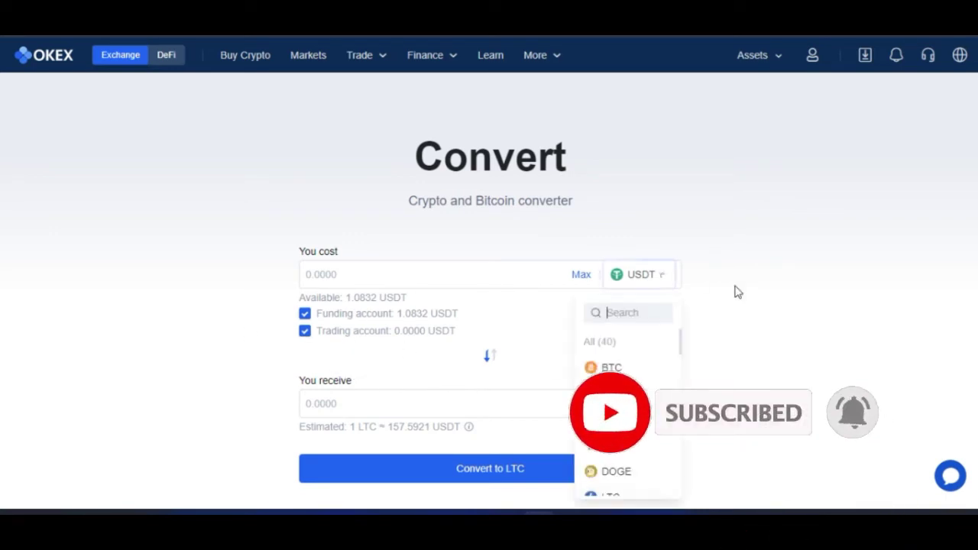
Close the spend coin list unchanged and scroll over the USDT-to-LTC Convert page.
click(130, 404)
scroll(523, 411, down, 1)
scroll(648, 392, down, 3)
scroll(589, 408, up, 4)
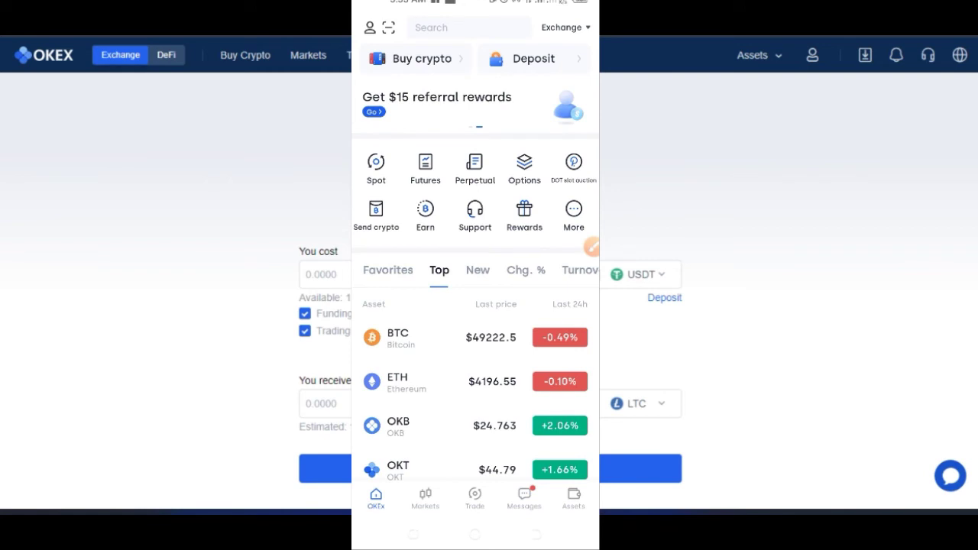
Mark the More shortcut on the app home screen and open All functions.
scroll(475, 266, down, 2)
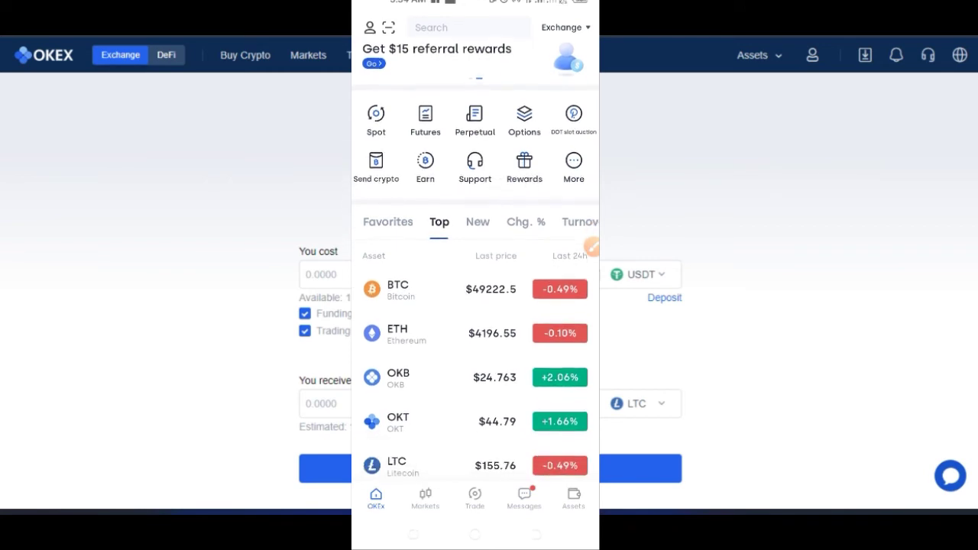
click(592, 246)
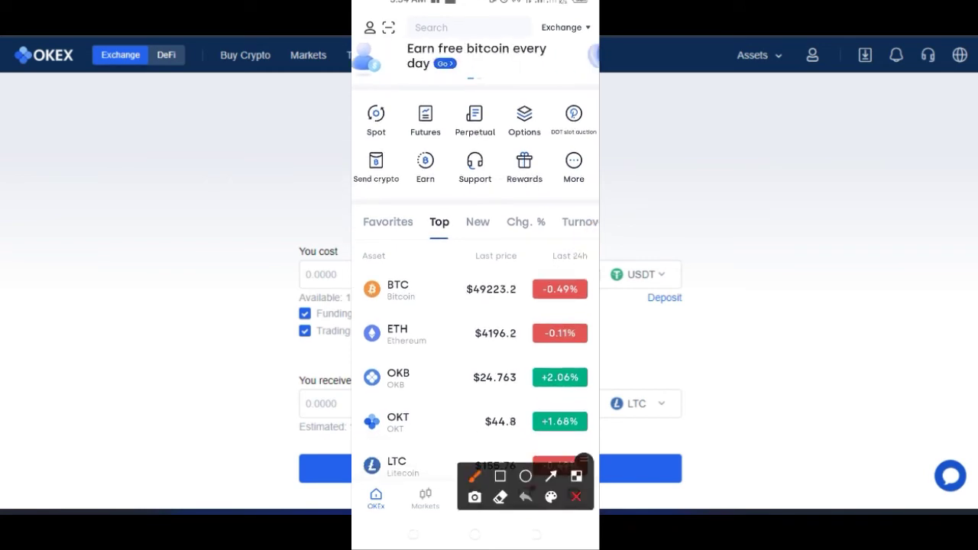
mouse_move(579, 130)
mouse_down()
mouse_move(539, 169)
mouse_move(567, 205)
mouse_move(589, 163)
mouse_move(573, 136)
mouse_up()
click(576, 497)
click(574, 164)
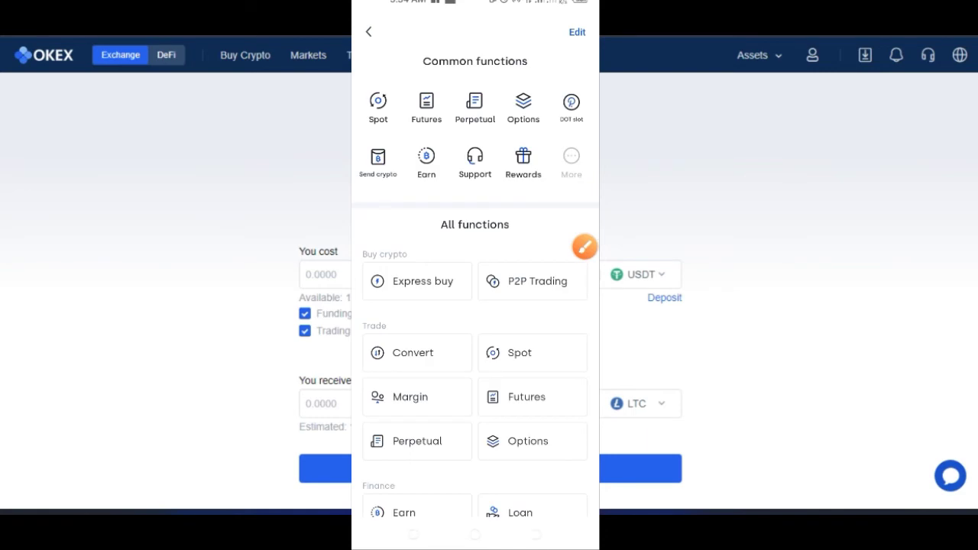
Check-mark Convert under Trade and open the Convert screen, spending BTC for ETH.
scroll(474, 305, down, 3)
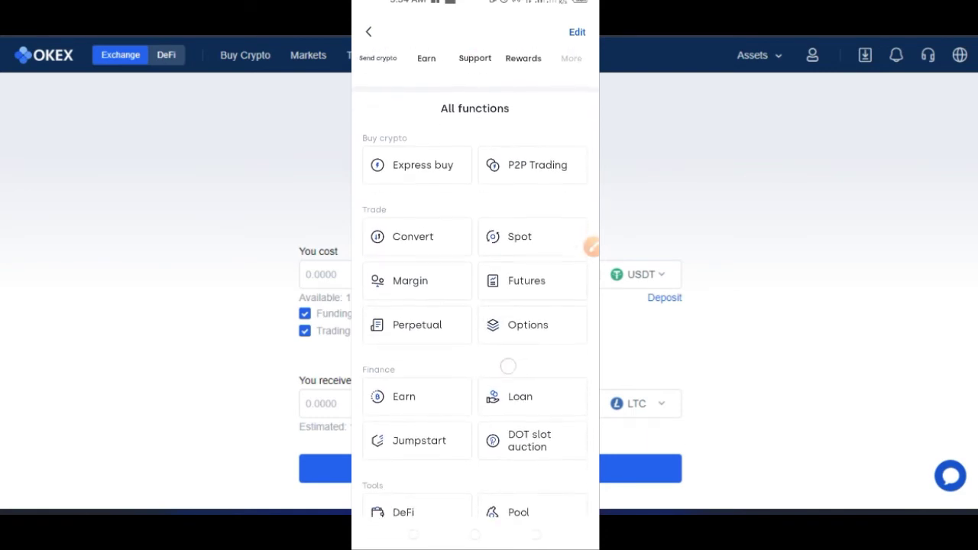
click(592, 246)
drag(430, 250, 459, 215)
click(576, 498)
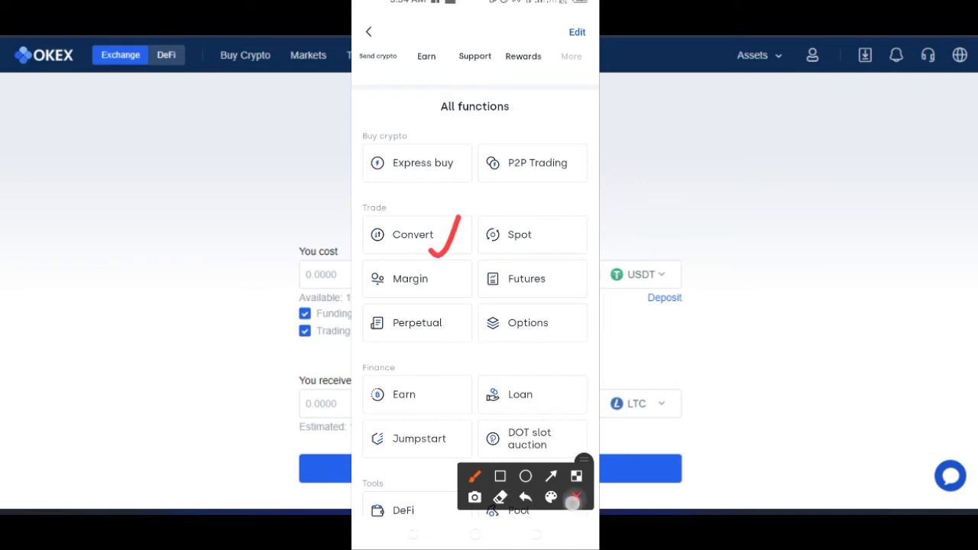
click(431, 235)
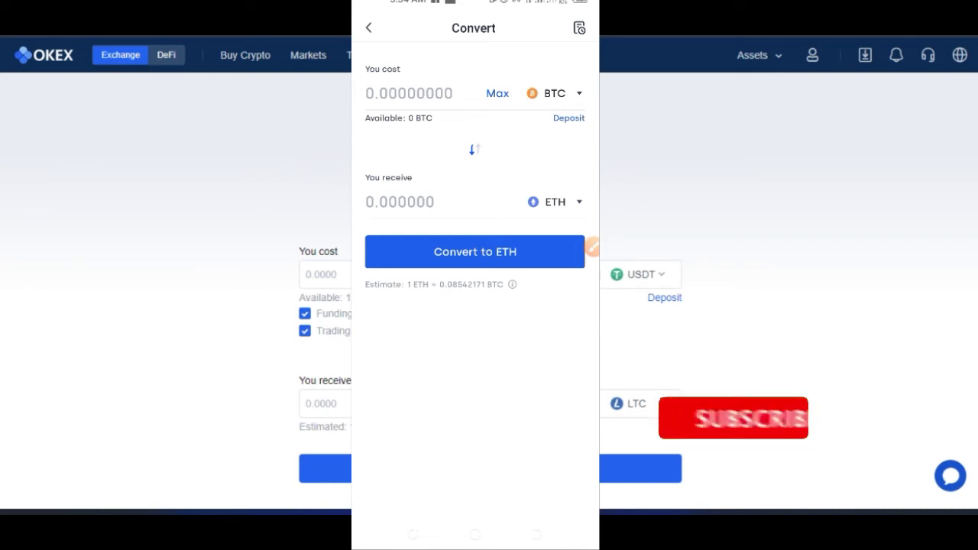
Change the spend coin from BTC to USDT, then SHIB, and the receive coin to OKB.
click(555, 93)
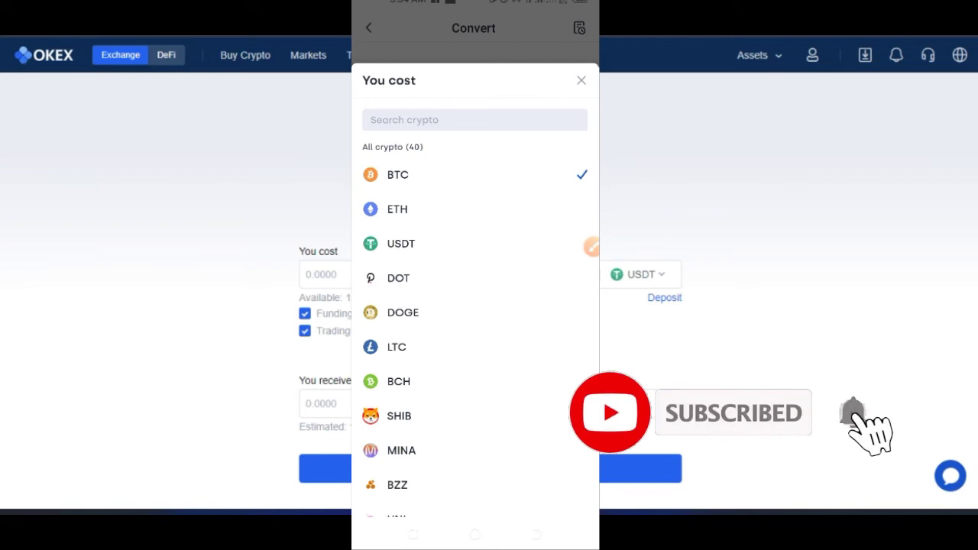
click(401, 244)
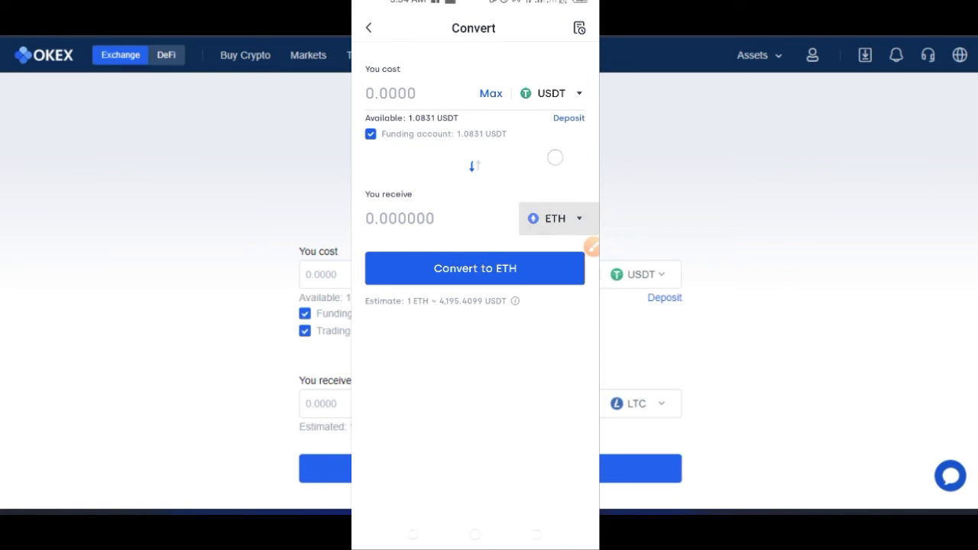
click(551, 93)
scroll(590, 246, down, 5)
click(591, 244)
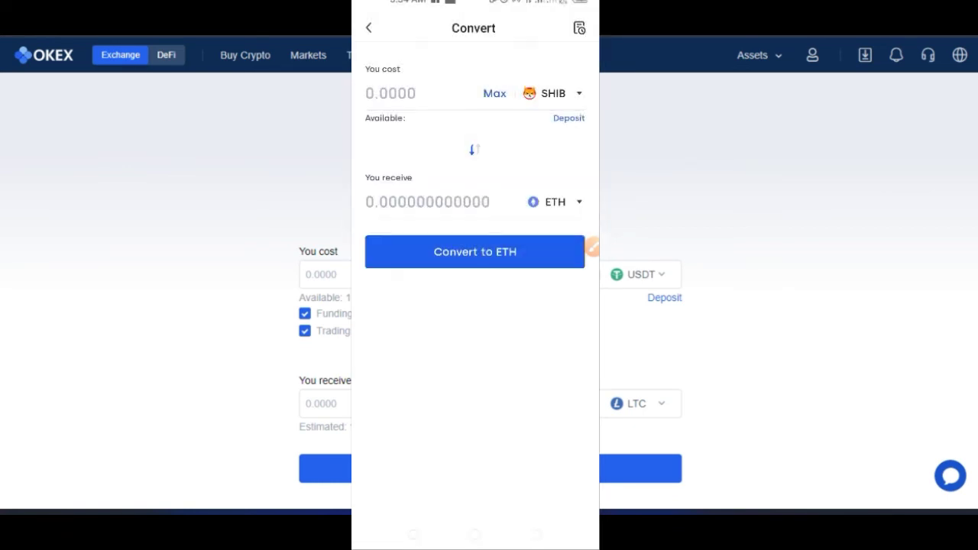
click(556, 202)
scroll(590, 246, down, 5)
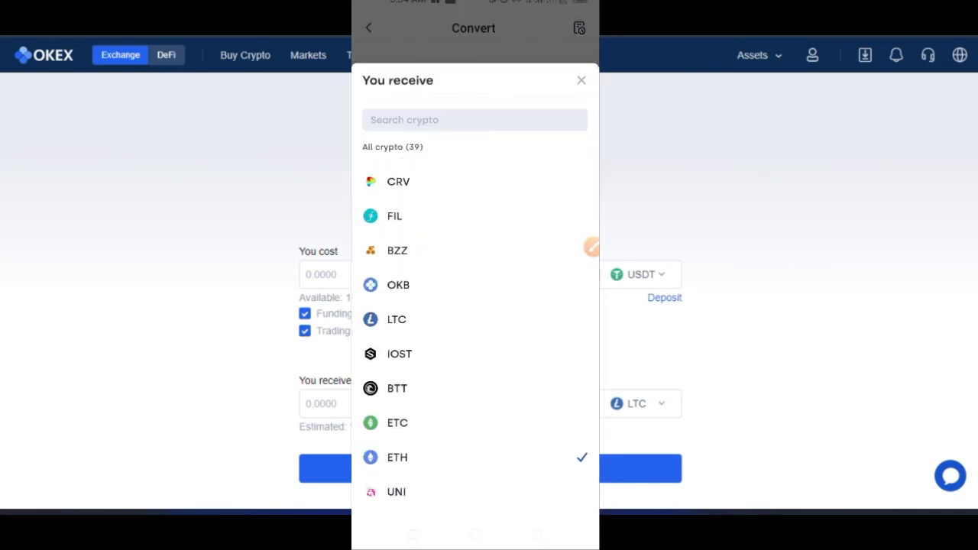
click(398, 284)
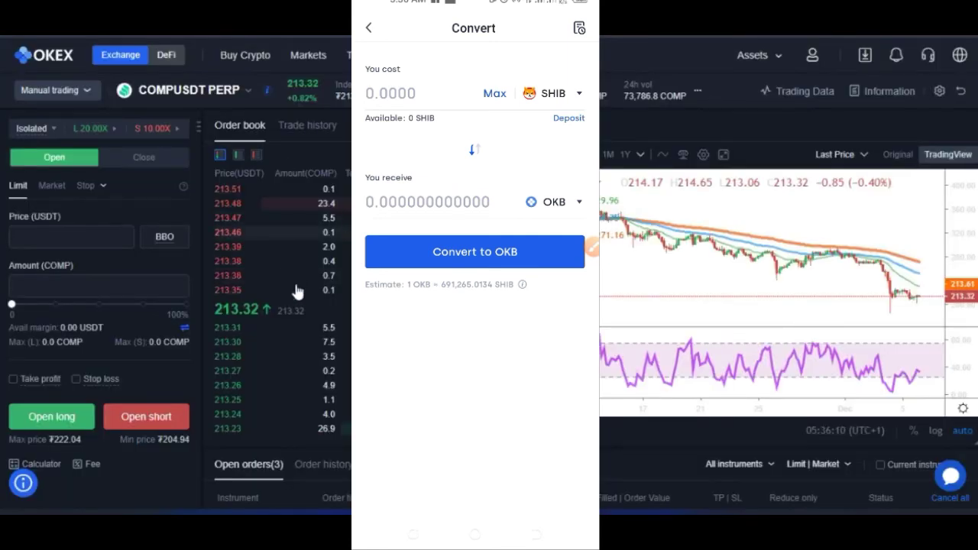
scroll(315, 349, up, 2)
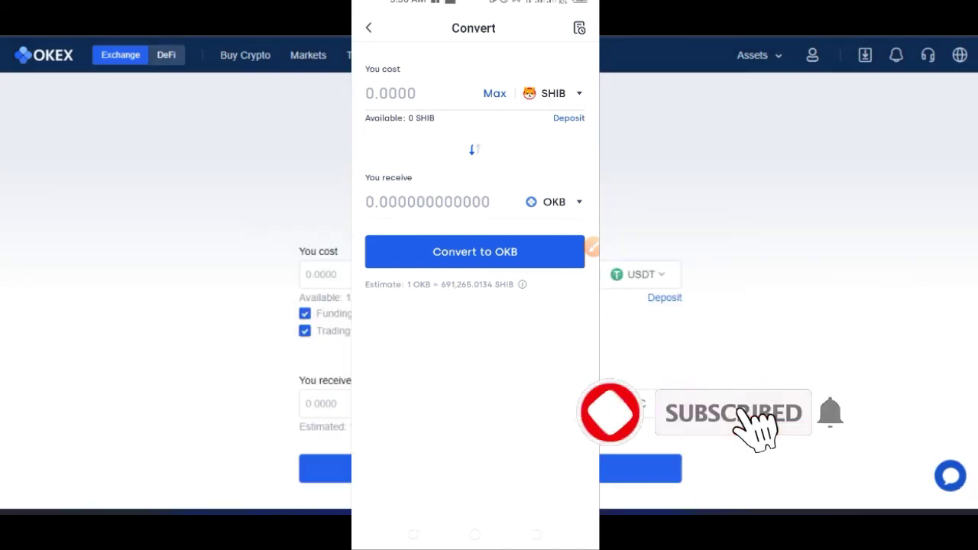